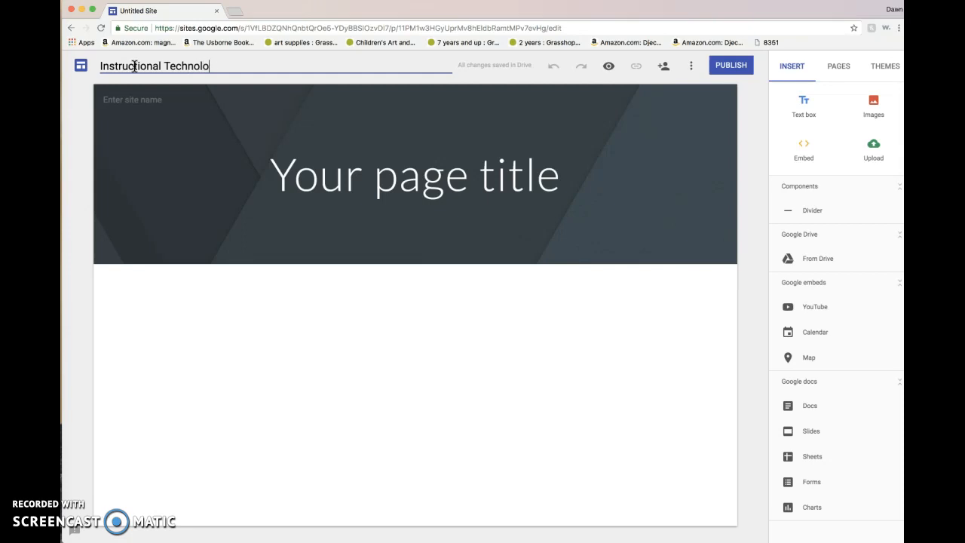
Name the site Instructional Technology and replace the home page title placeholder with the owner's full name
click(130, 98)
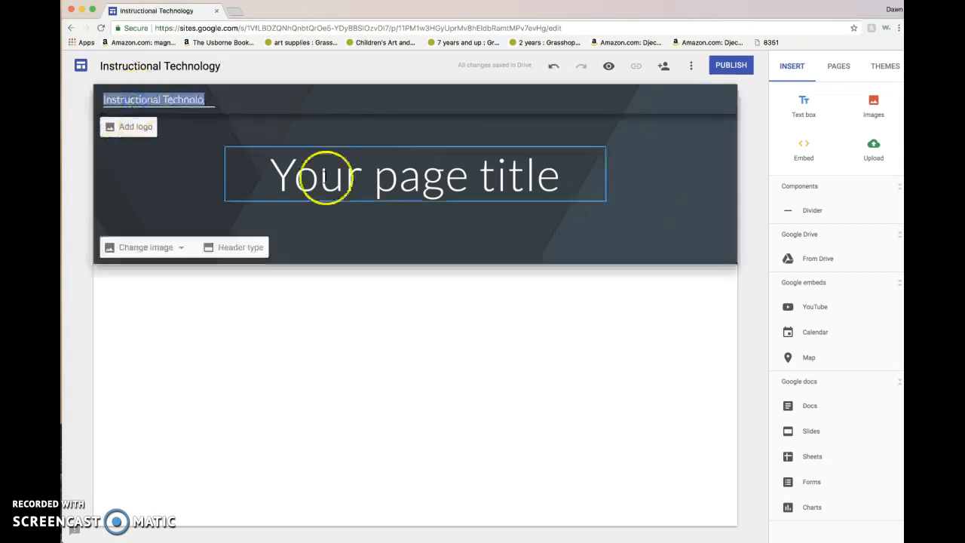
click(346, 186)
text(Dawn )
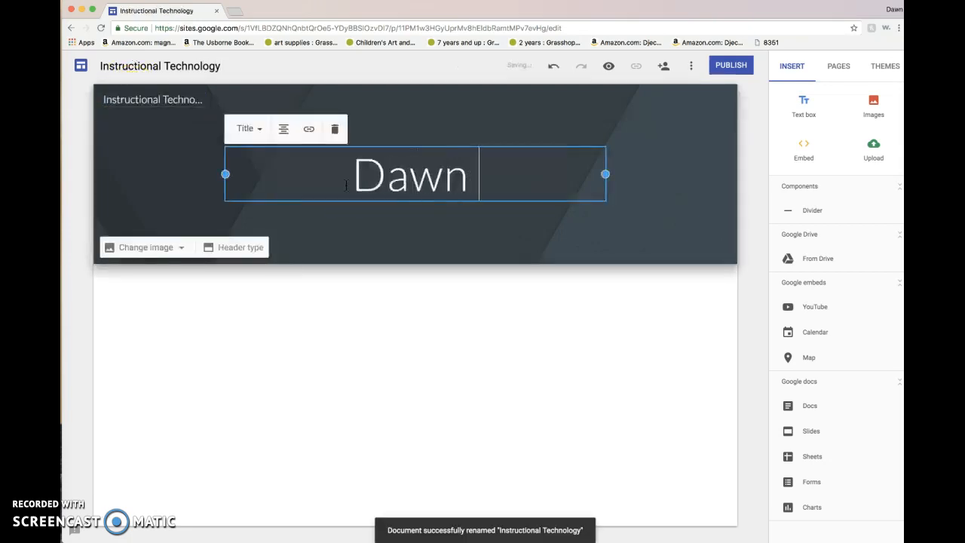
text(Rauscher)
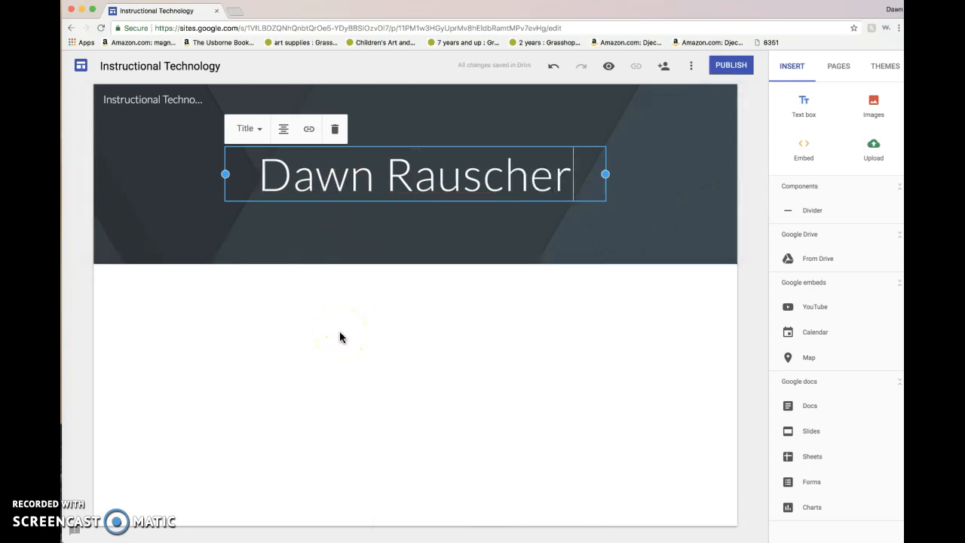
click(262, 179)
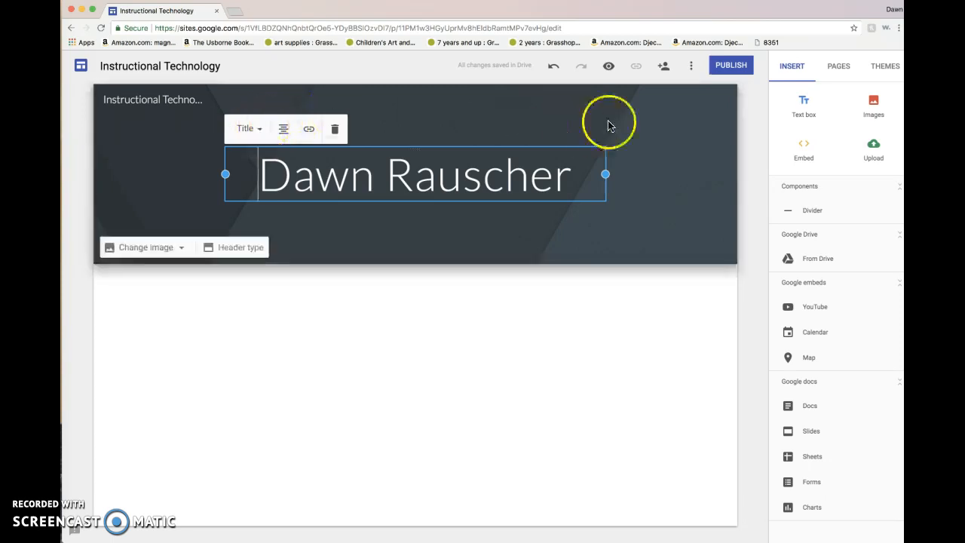
click(718, 143)
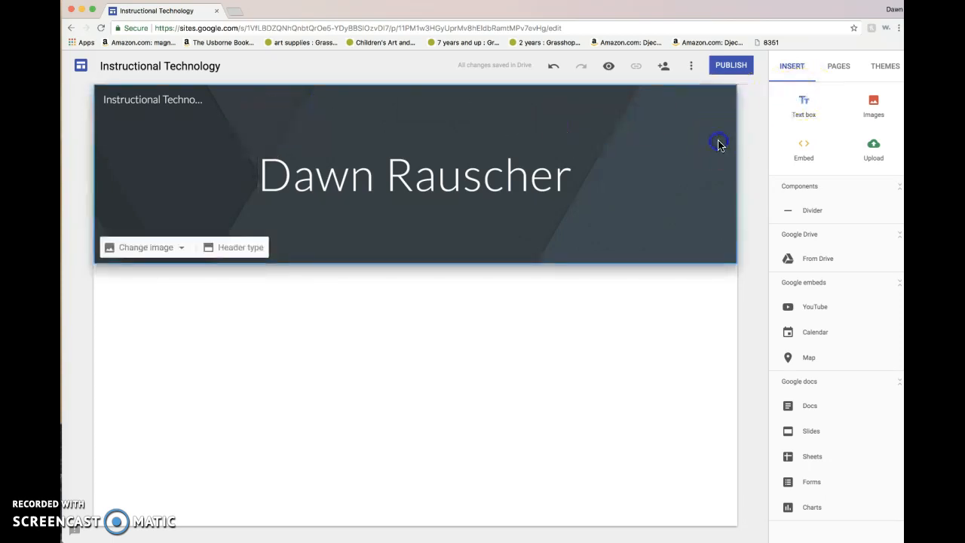
Try the Simple theme in pink, green and purple, and with a different font style
click(884, 65)
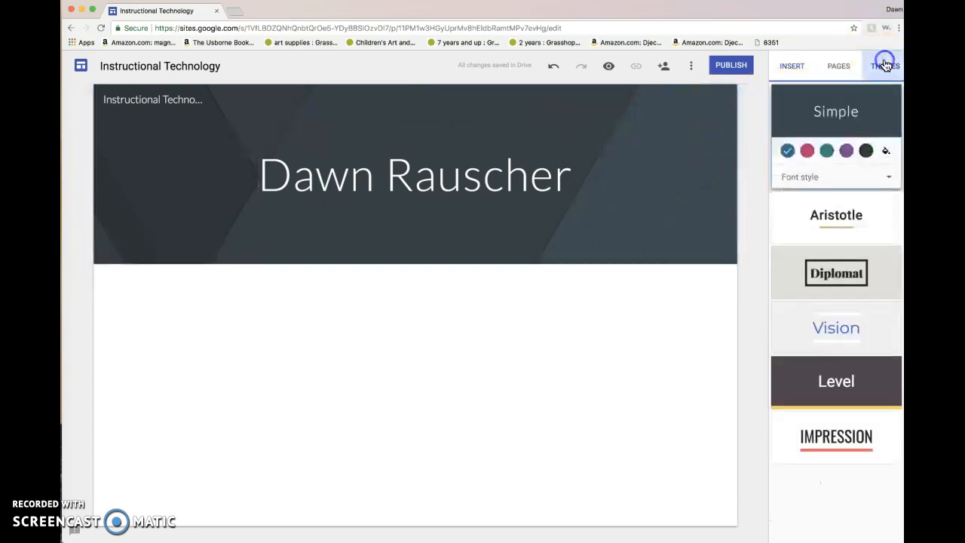
click(807, 150)
click(828, 150)
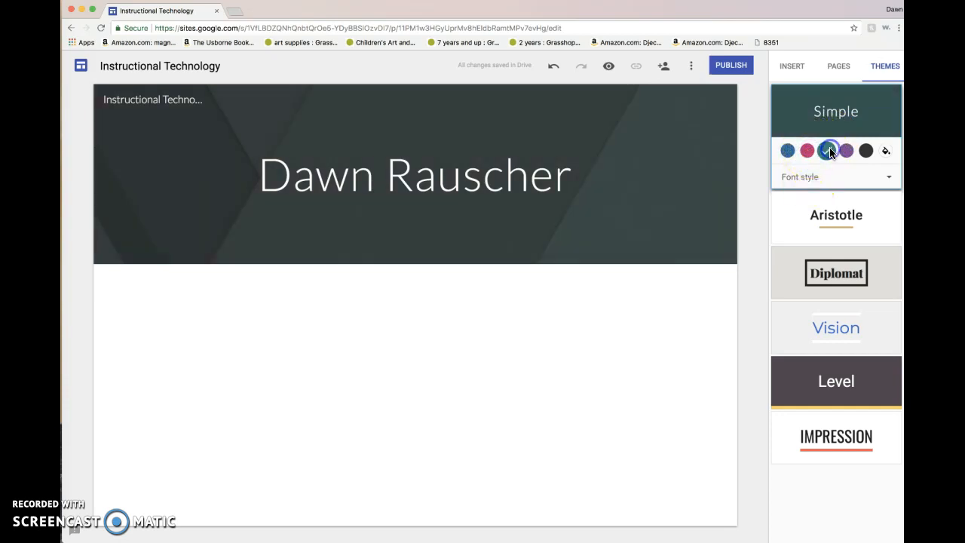
click(846, 150)
click(826, 178)
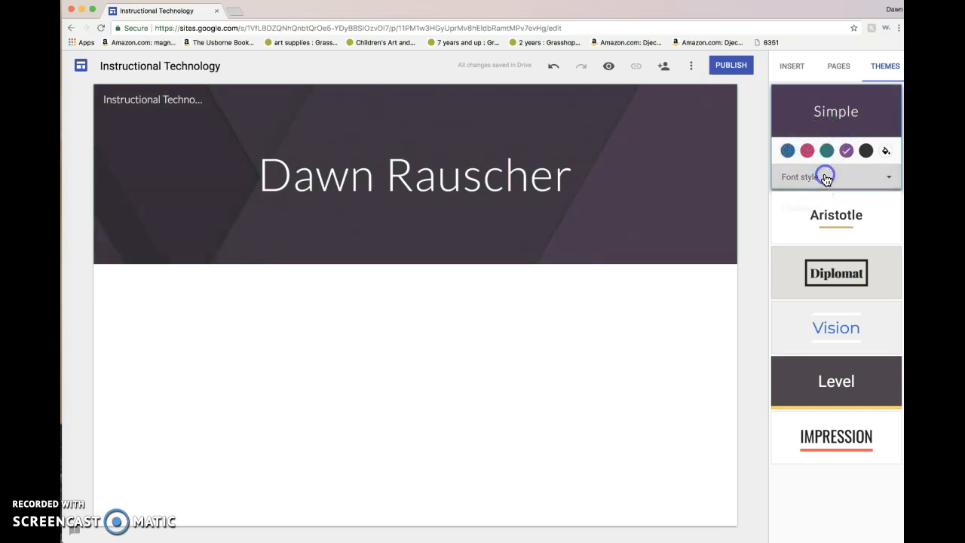
click(809, 205)
Try the Diplomat, Vision, Level and Impression themes, including other accent colours for Impression
click(806, 279)
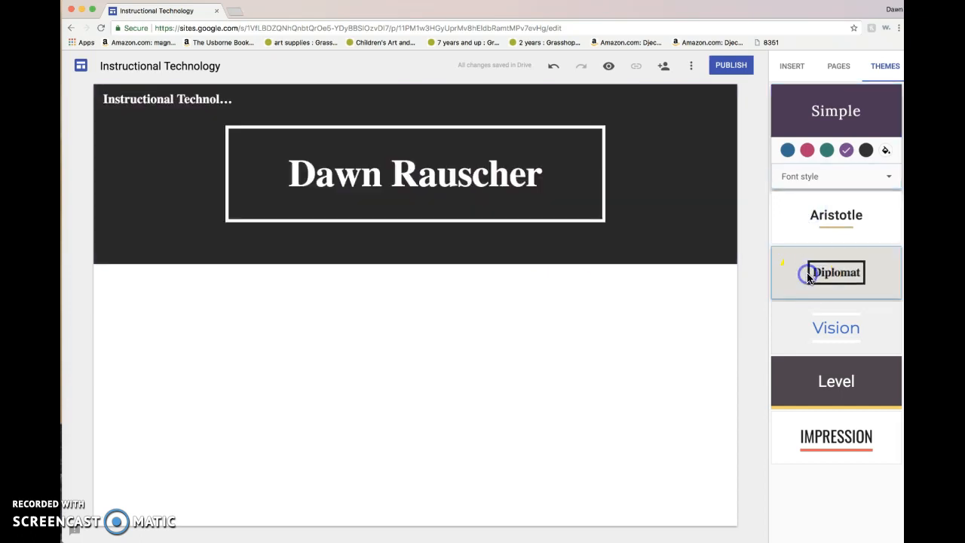
click(811, 329)
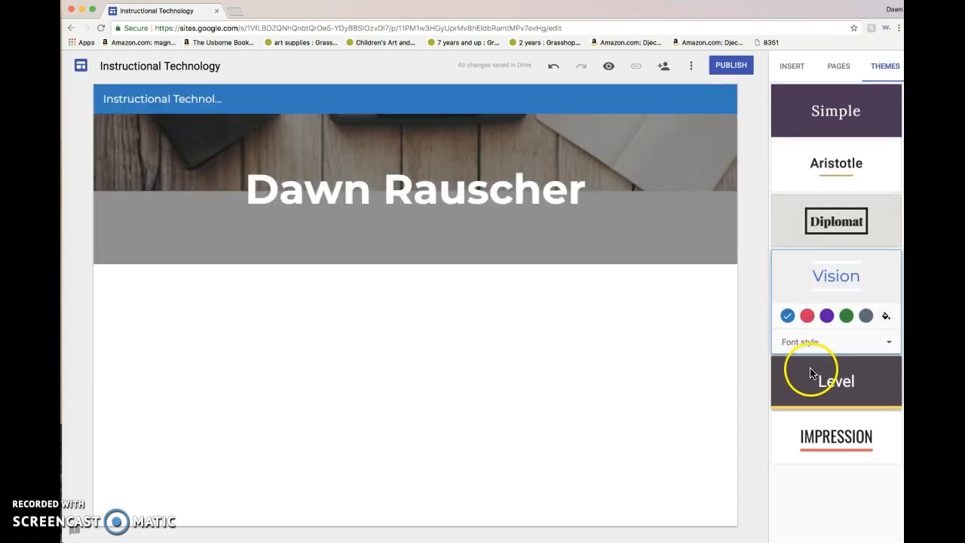
click(810, 367)
click(820, 426)
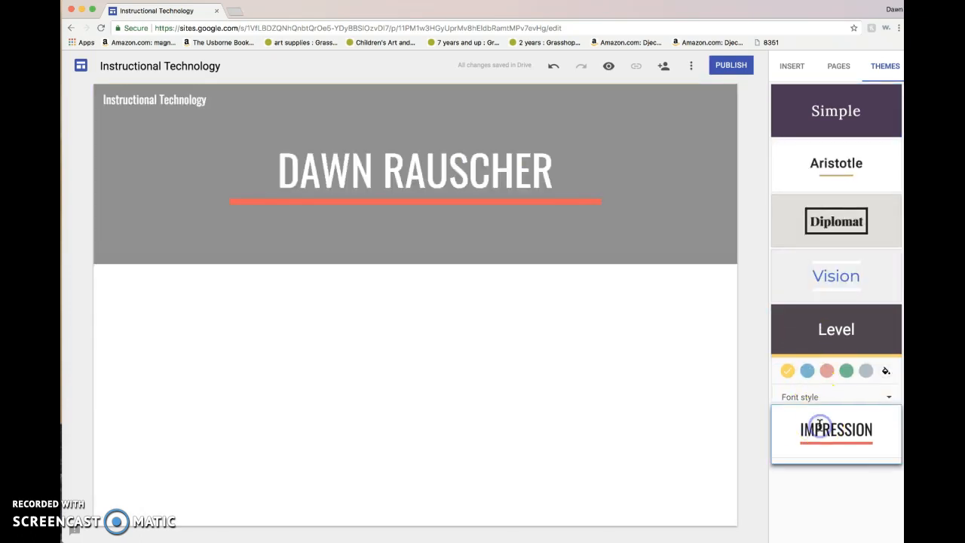
click(827, 426)
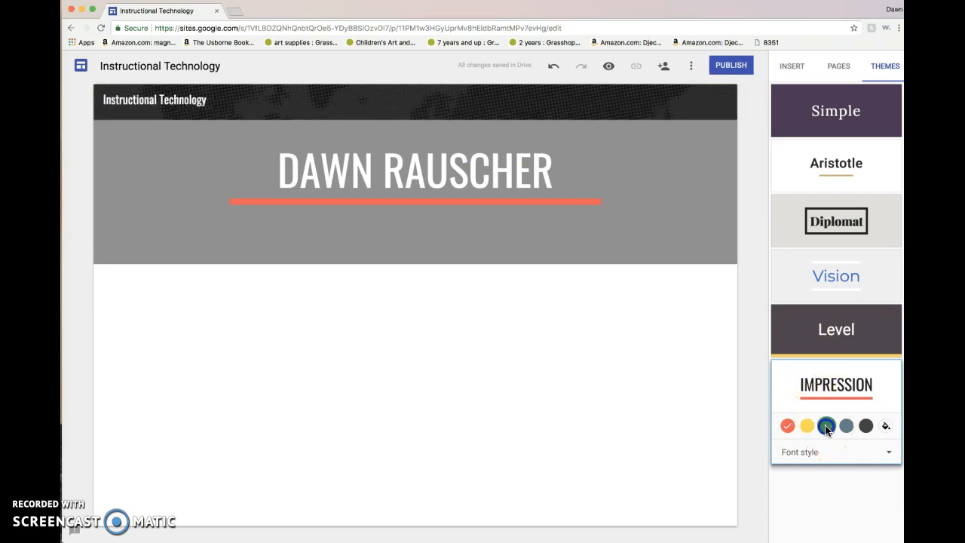
click(850, 423)
Apply the Vision theme to the site in purple
click(836, 273)
click(827, 316)
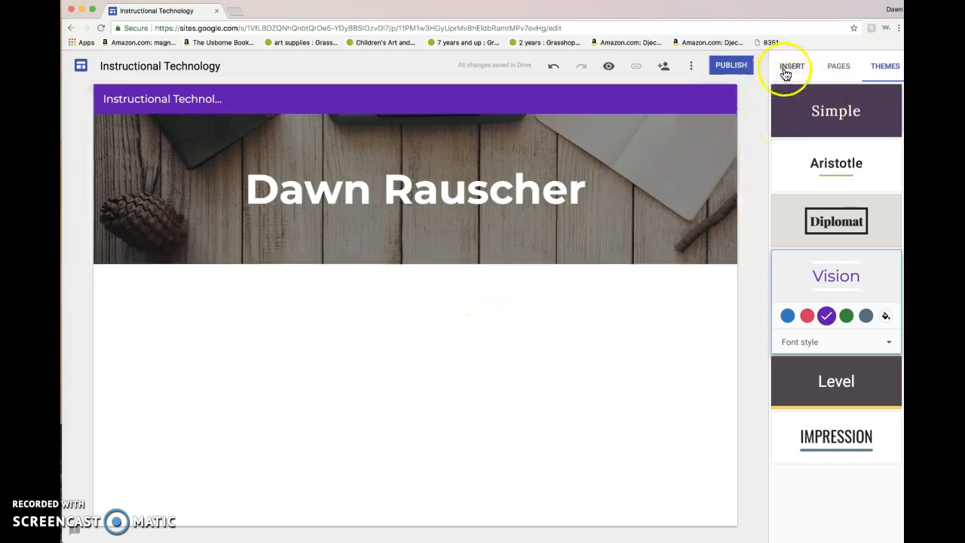
Add a text box below the home page header reading "Welcome to my online portfolio!"
click(787, 70)
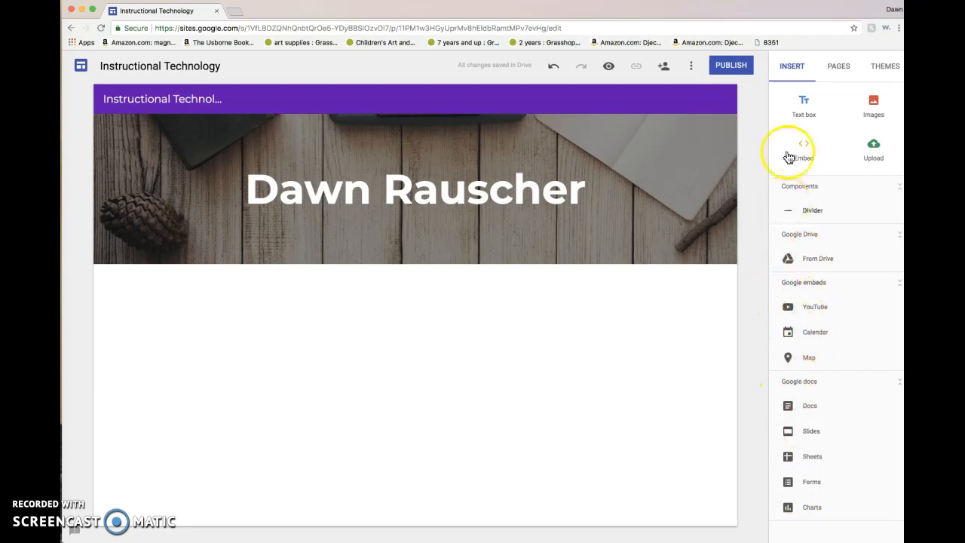
click(805, 111)
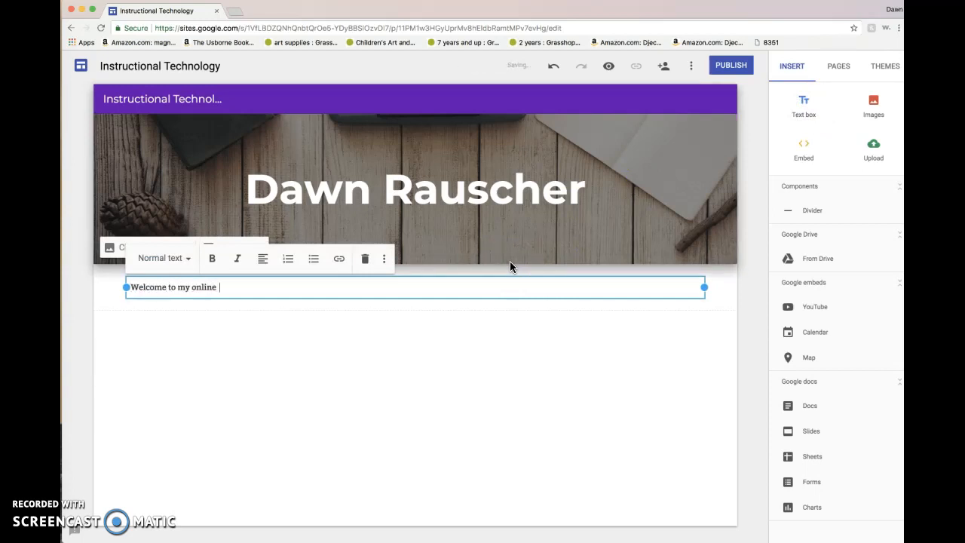
text(!)
Add a new page named About and check the site navigation between Home and About
click(834, 73)
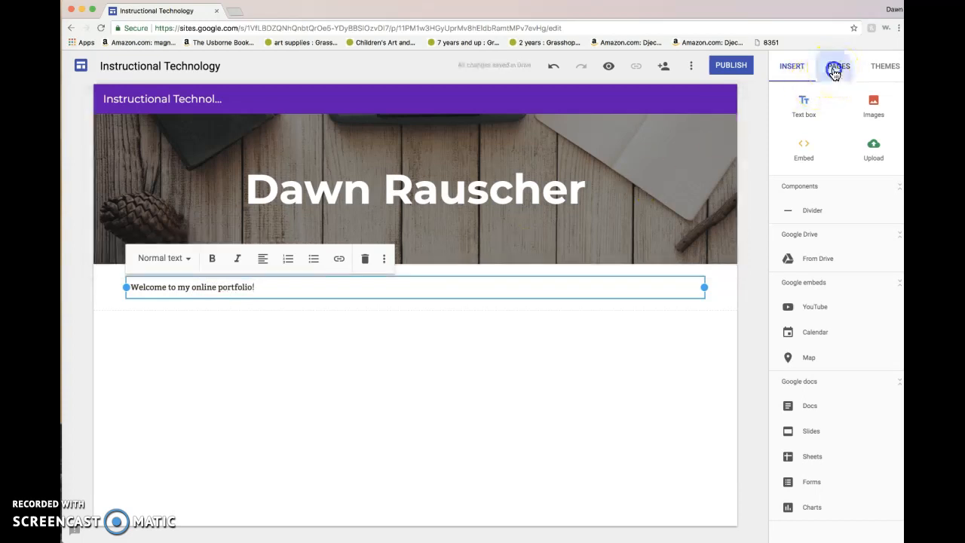
click(837, 309)
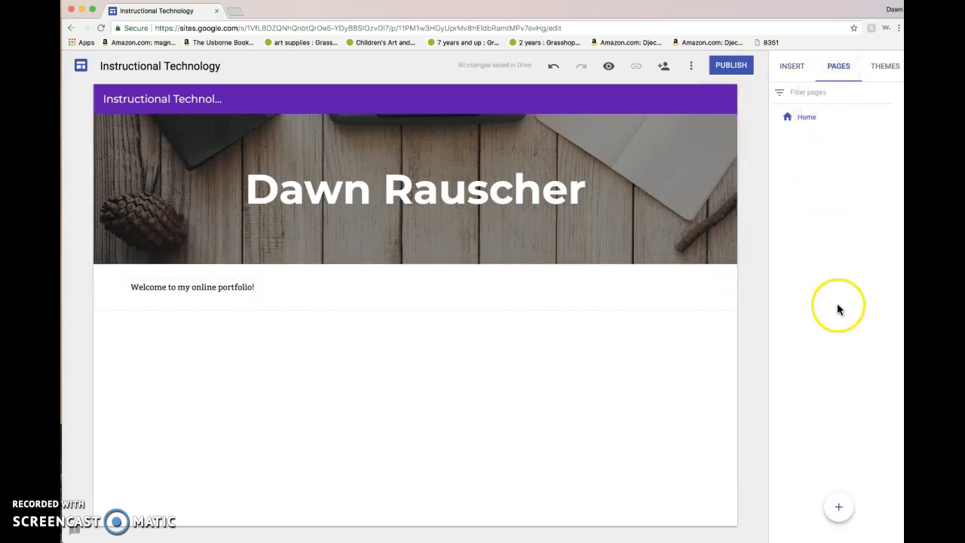
click(839, 509)
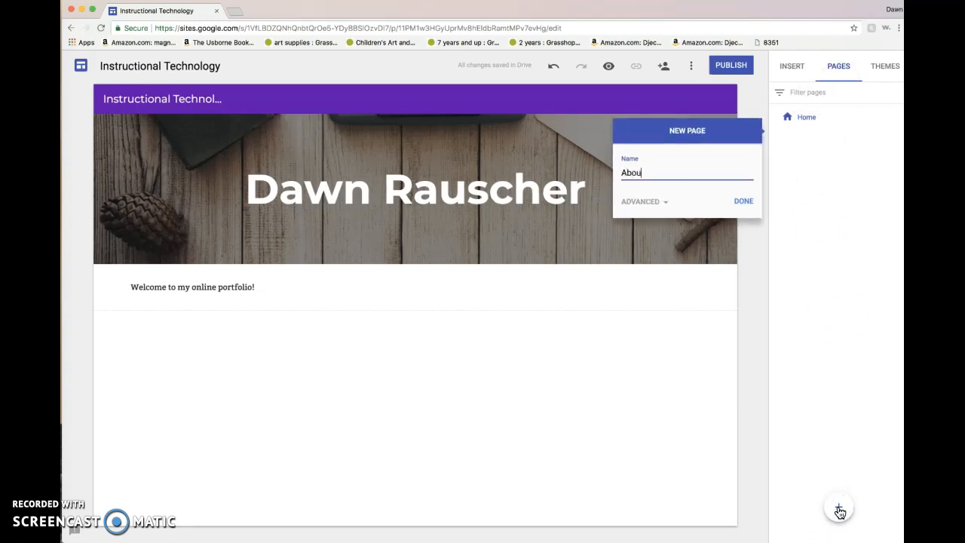
key(Return)
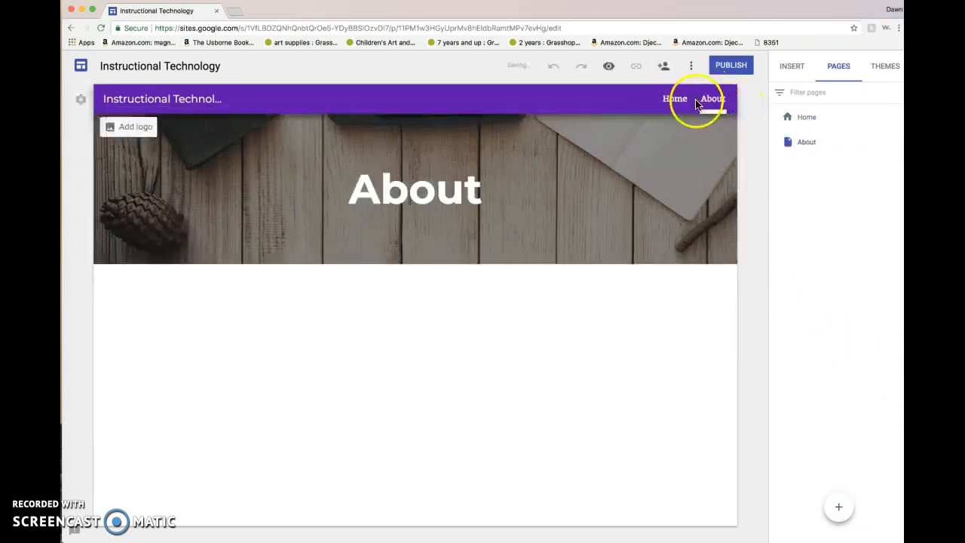
click(675, 101)
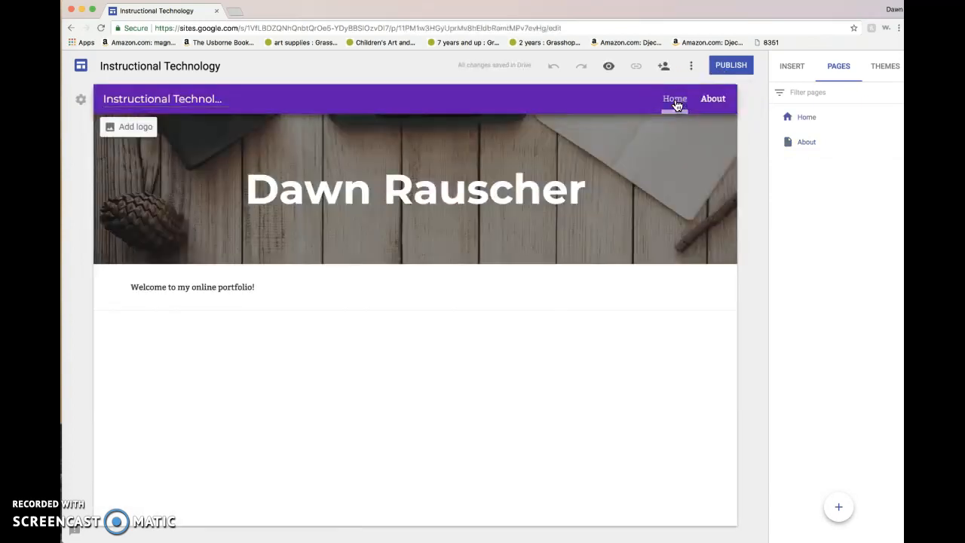
click(714, 100)
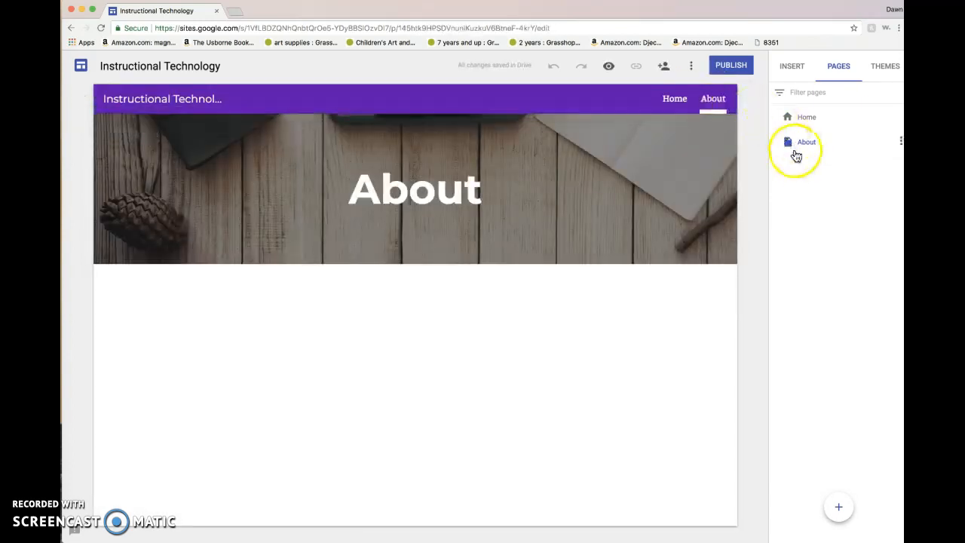
Try to move the About page to the position of Home in the page list
drag(802, 142, 782, 116)
drag(808, 151, 777, 109)
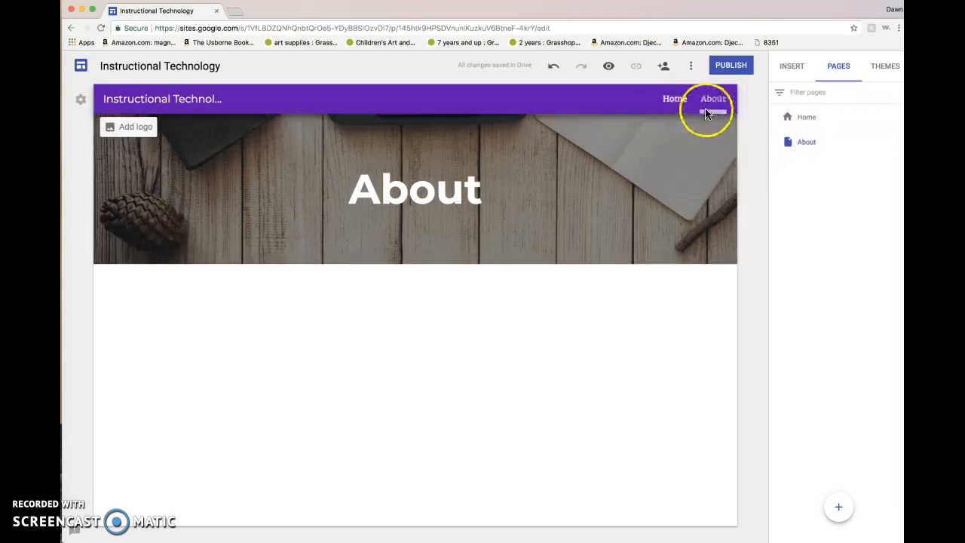
Add a text box below the About page header reading "2 paragraph biography"
click(786, 73)
click(805, 102)
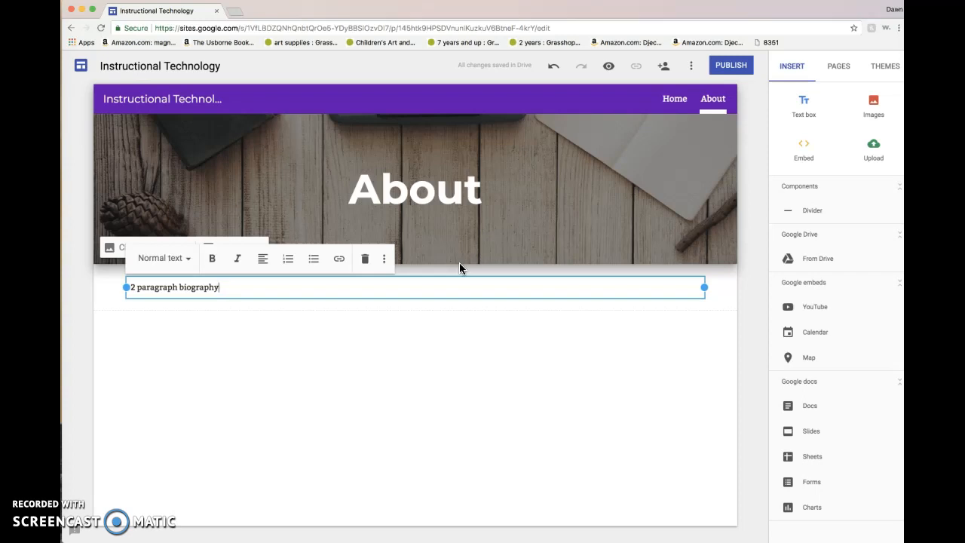
click(451, 307)
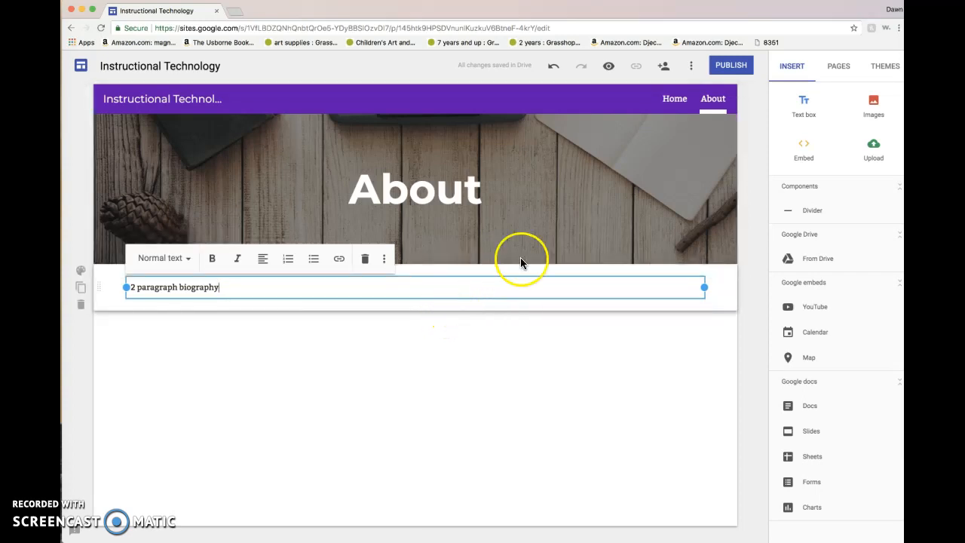
click(864, 110)
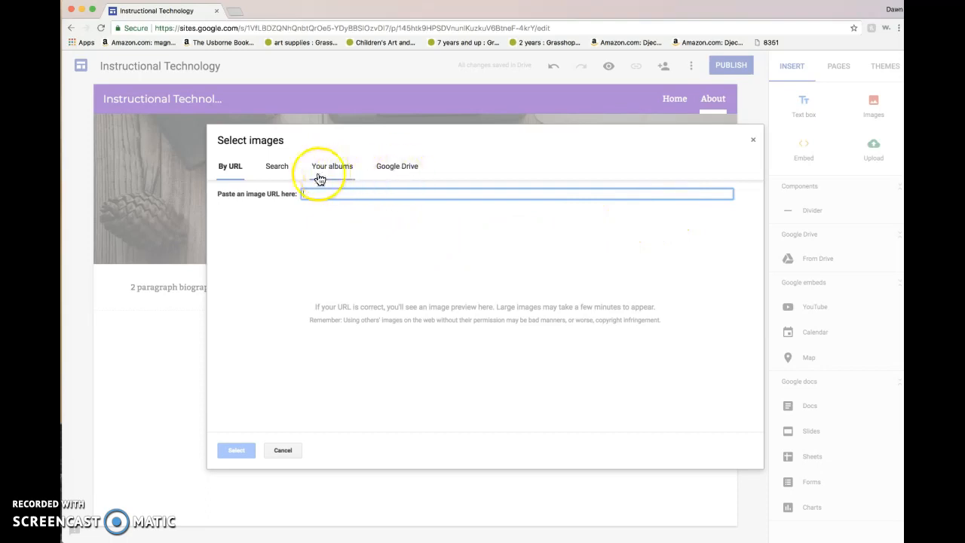
click(752, 139)
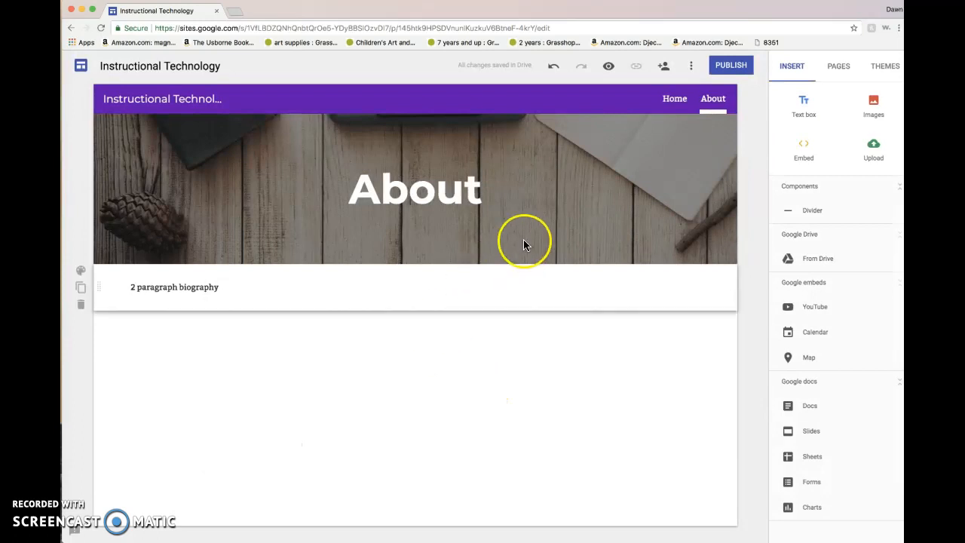
mouse_move(523, 241)
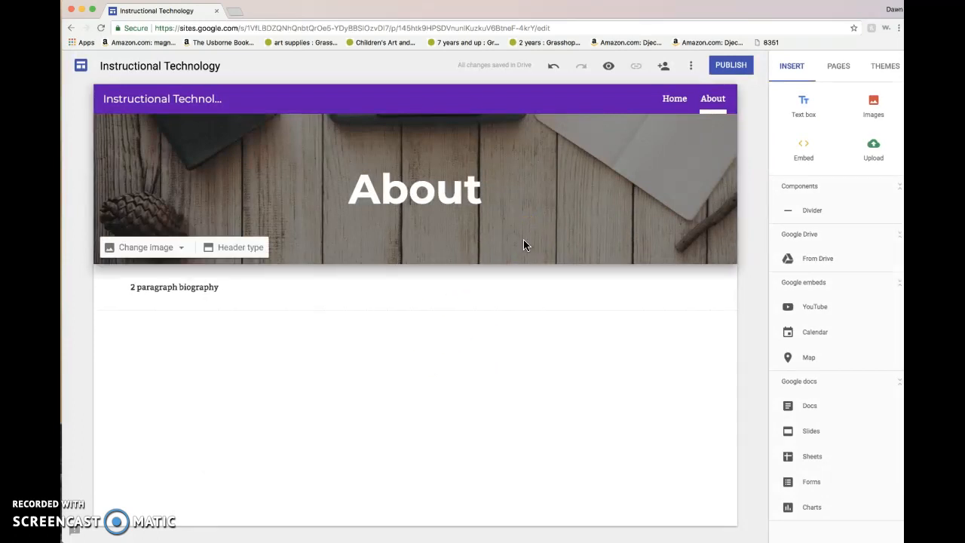
Publish the site with the owner's last name as the web address ending
click(729, 66)
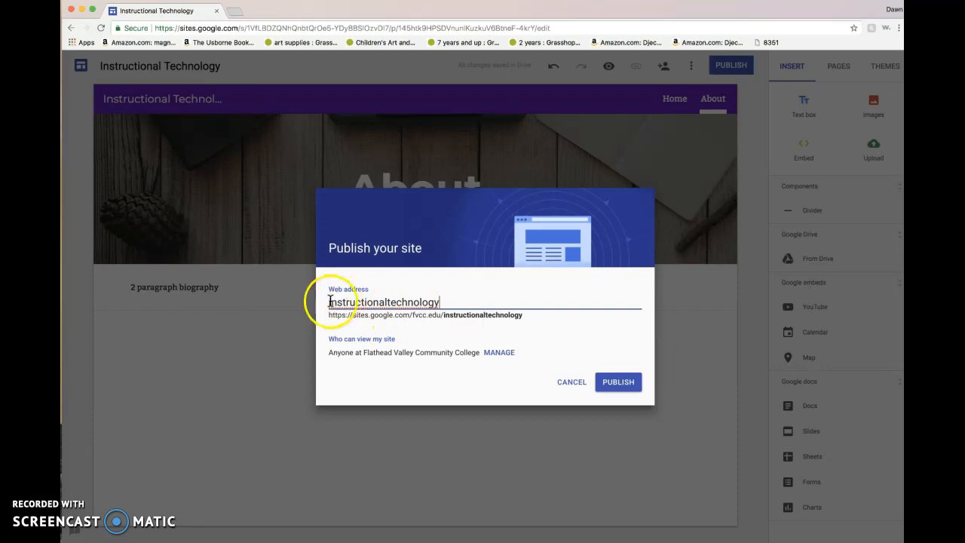
drag(438, 302, 324, 306)
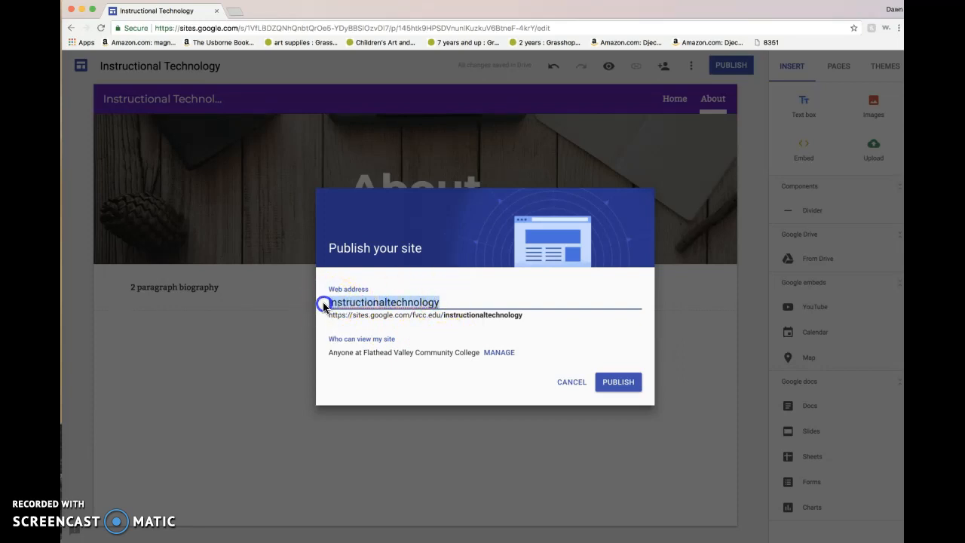
text(dawnrauscher)
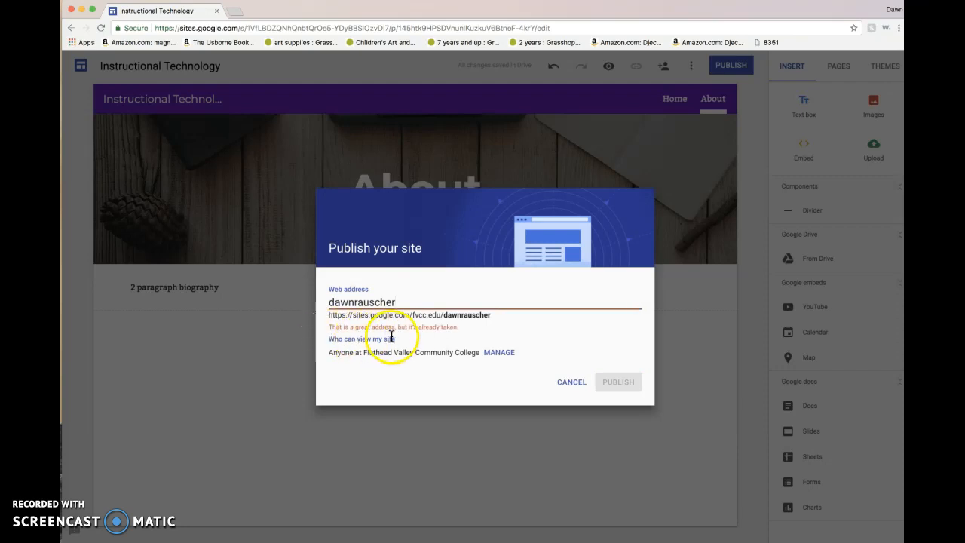
drag(399, 302, 323, 302)
text(rau)
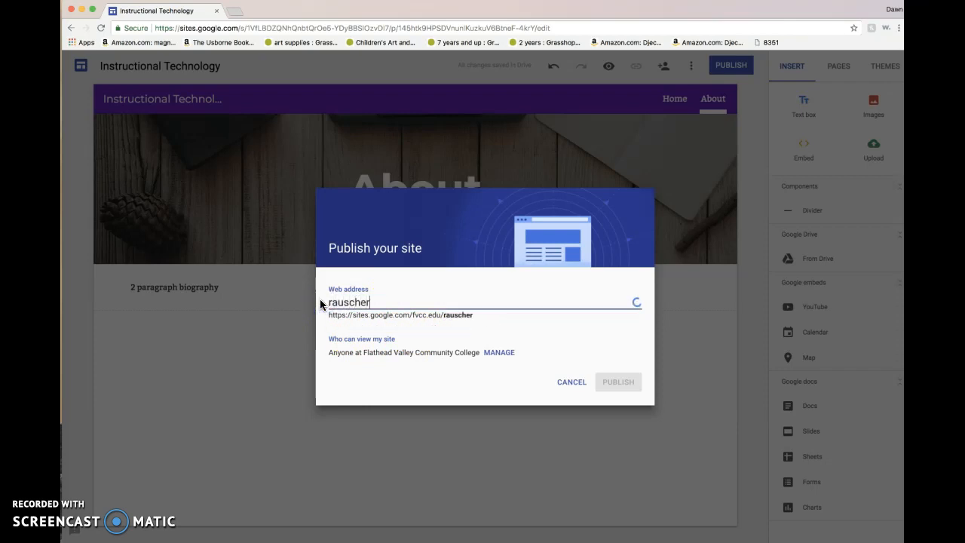
click(410, 386)
click(404, 330)
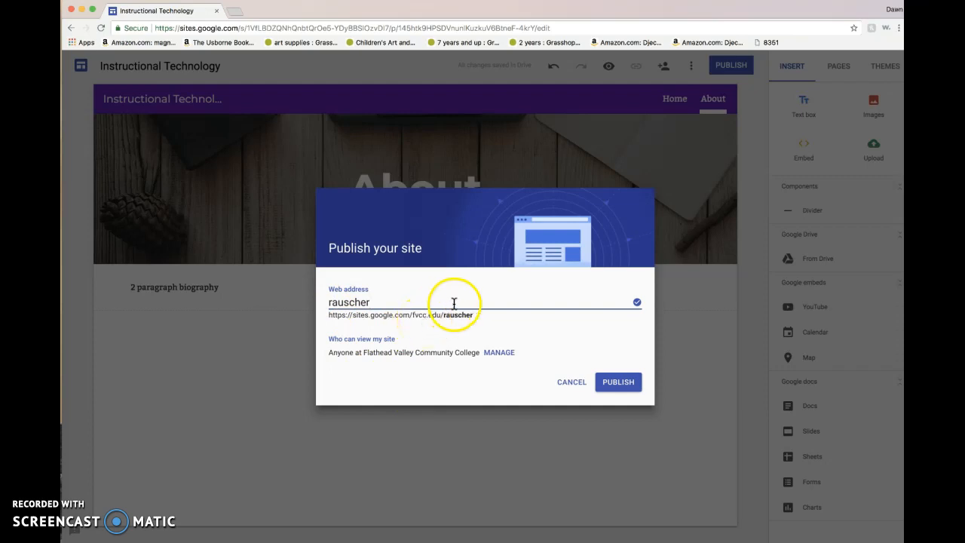
click(621, 385)
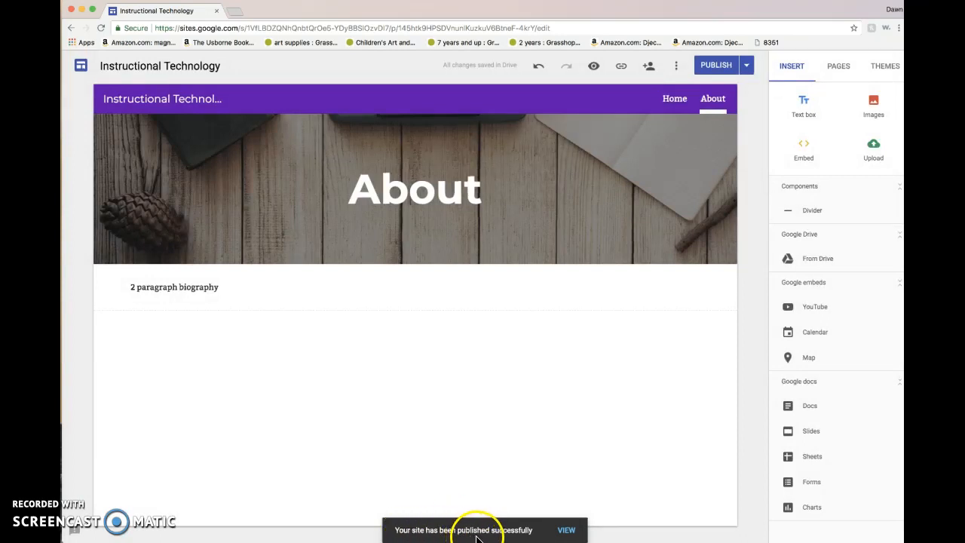
View the published site and compare its web address with the editing page's address
click(567, 531)
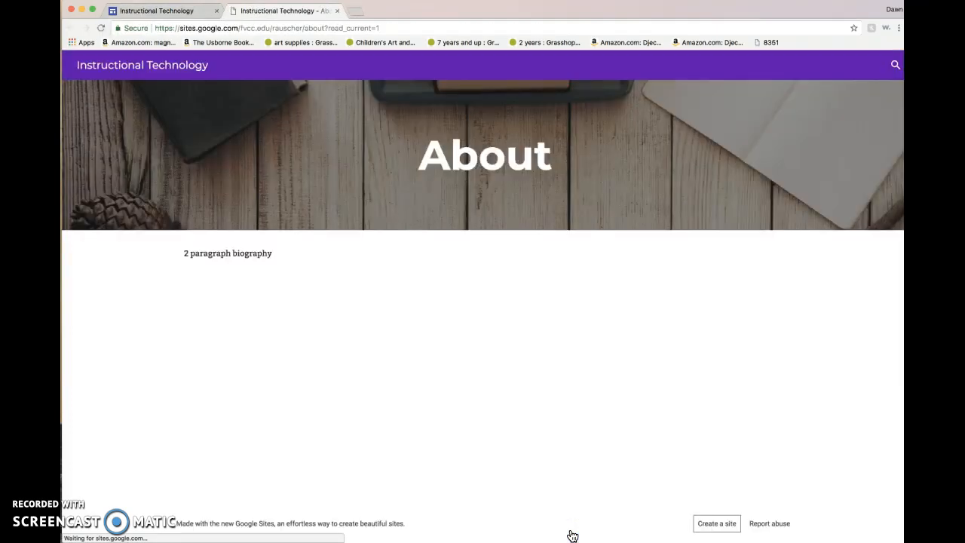
drag(157, 29, 331, 29)
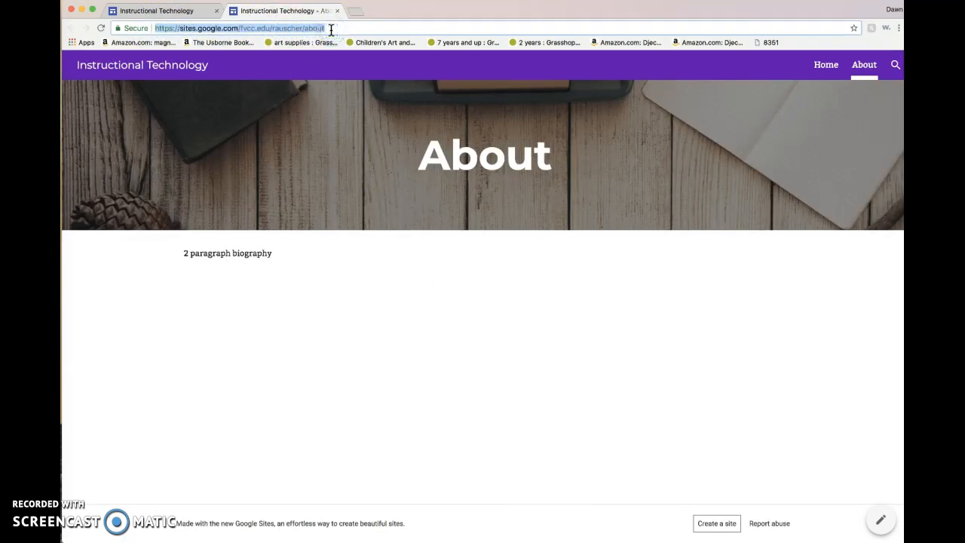
drag(330, 29, 177, 27)
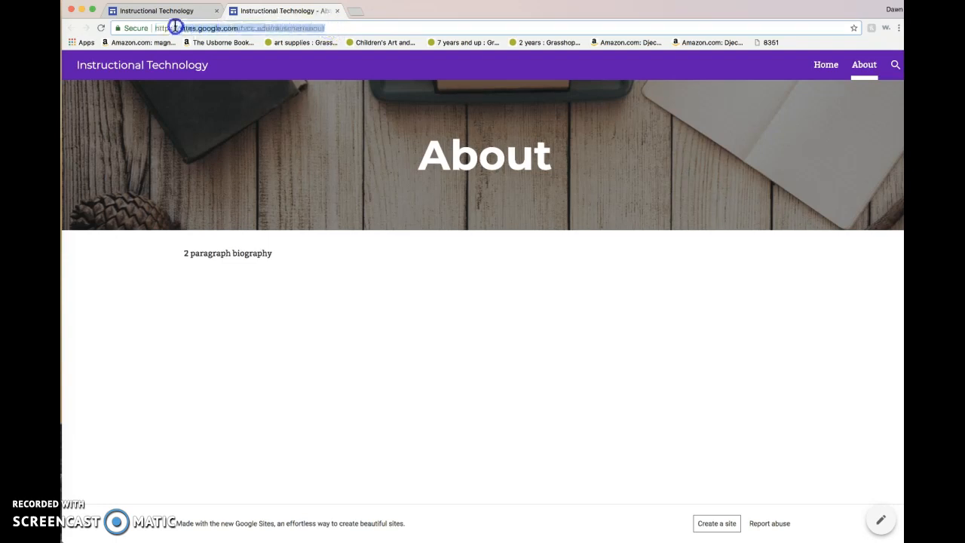
click(162, 11)
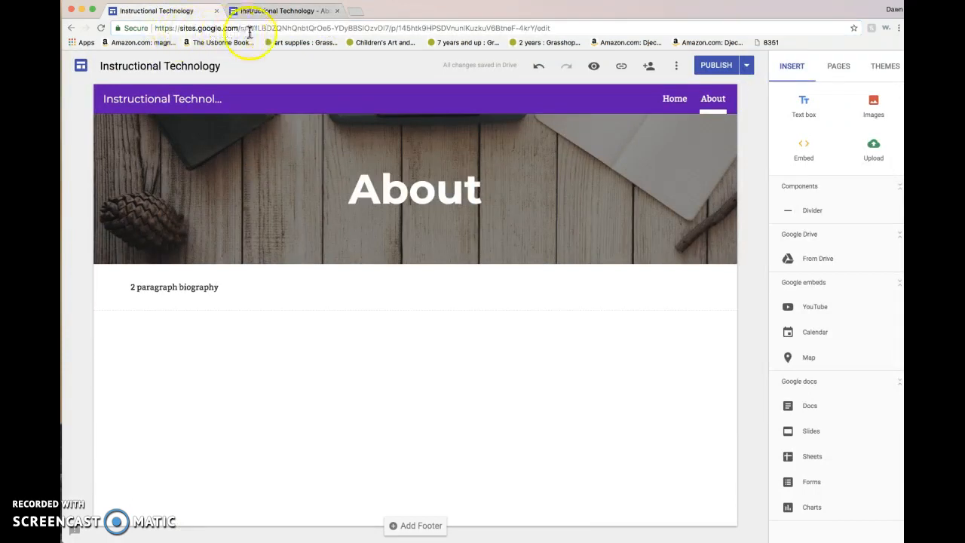
click(298, 12)
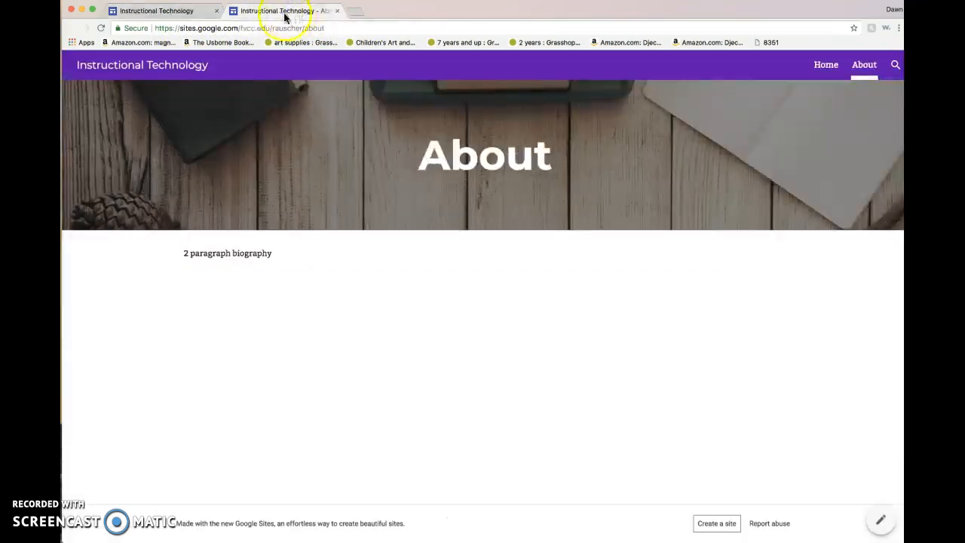